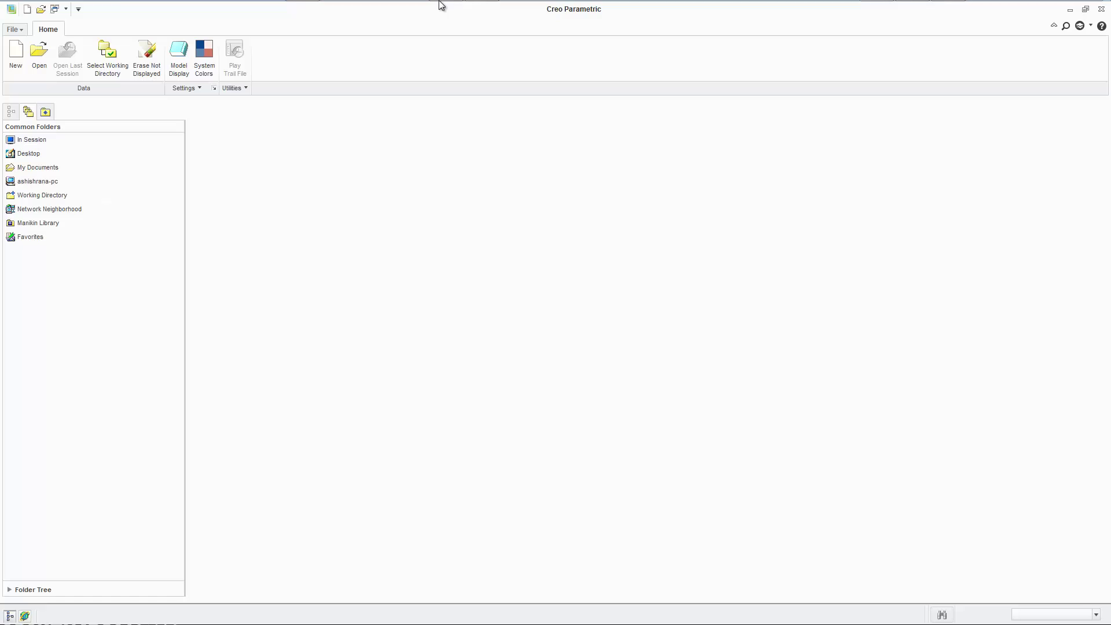
In a blank Notepad document, type the dashed topics Parts Modeling, Assembly, Kinematic / Dynamic Analysis and FEA
left_click(293, 15)
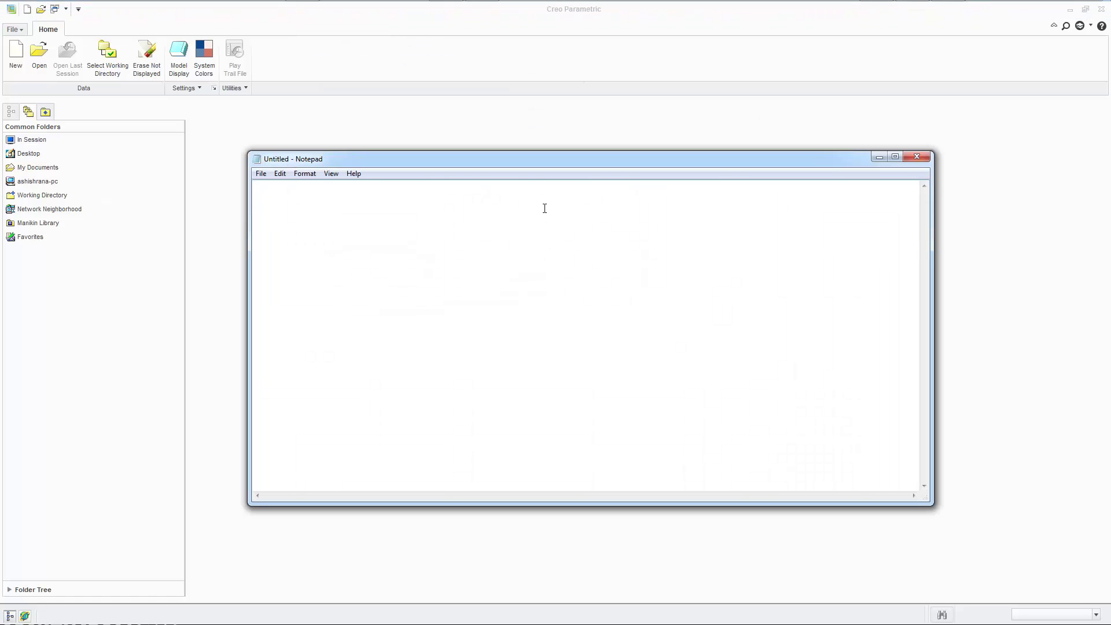
type("- Part")
type("s Modeling  - ")
type("Assembl")
type("y")
key("Return")
key("Return")
type("- Kinematic / Dynamic")
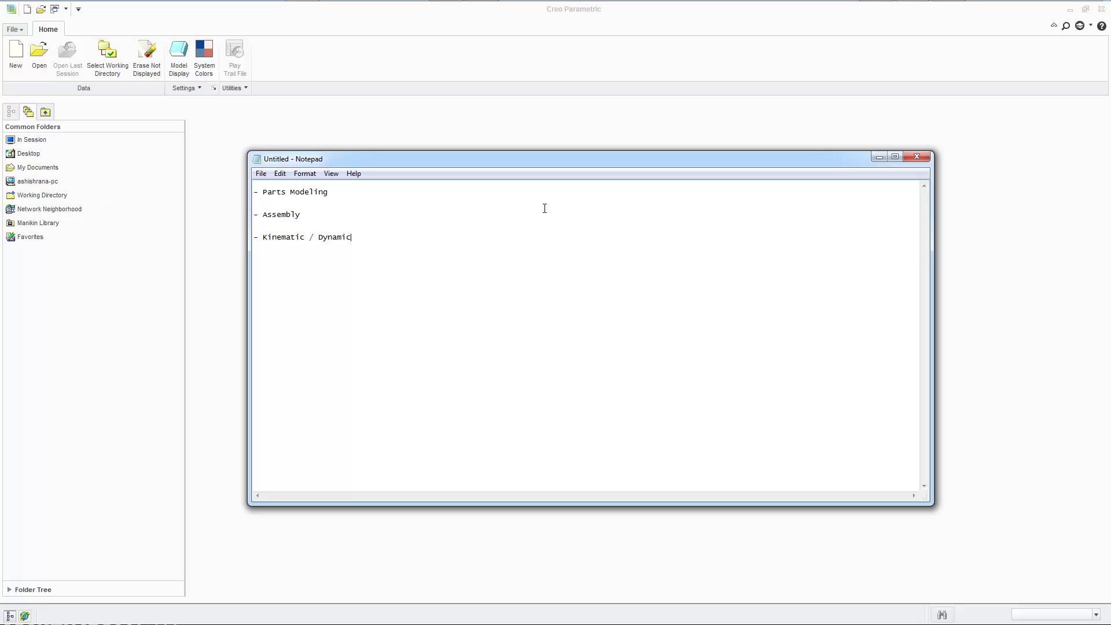
type(" Analysi")
key("BackSpace")
key("BackSpace")
type("sis  - ")
type("FEA")
Place the insertion point at the end of the '- Assembly' line
left_click_drag(328, 193, 223, 191)
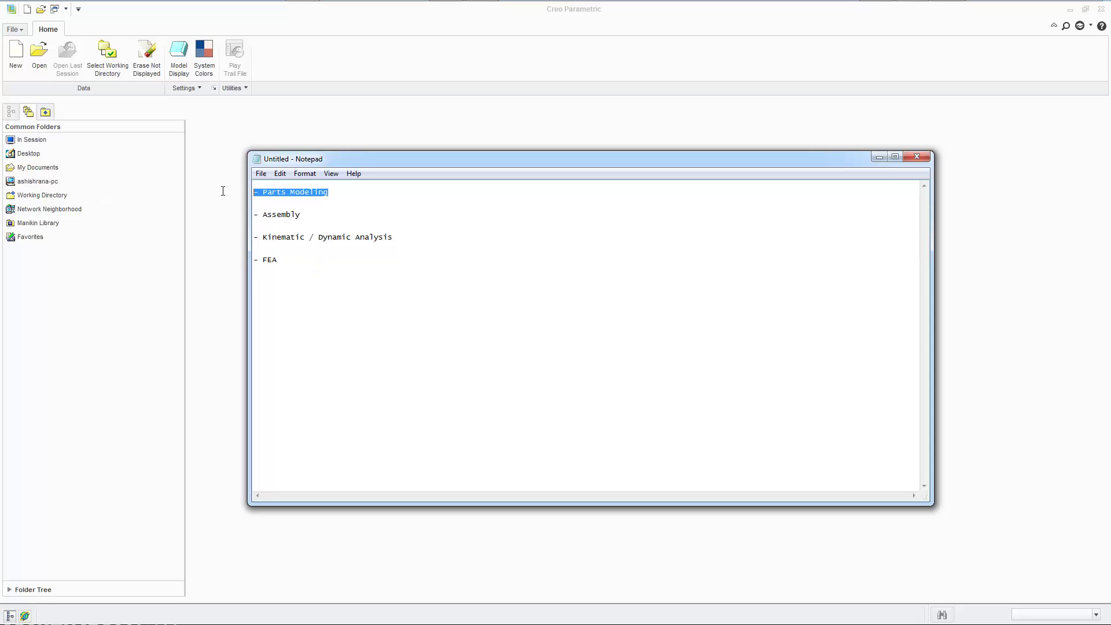
left_click(326, 194)
left_click_drag(328, 193, 237, 214)
left_click_drag(307, 215, 259, 210)
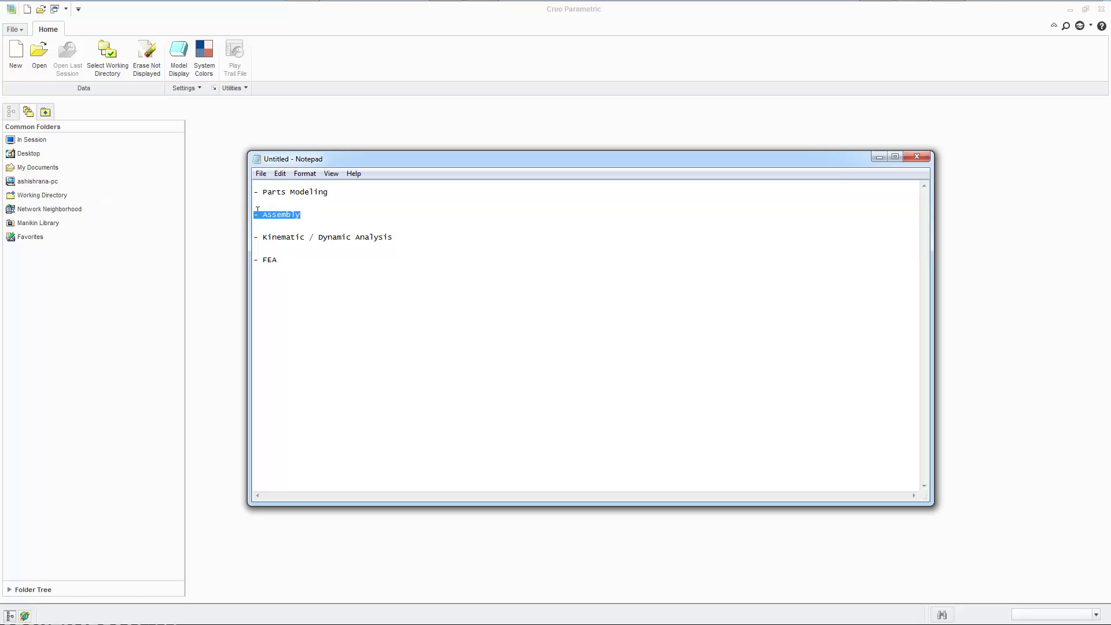
left_click(309, 216)
Add the sub-lines '- Parts' and '- Motion Skeletons' beneath Assembly
key("Return")
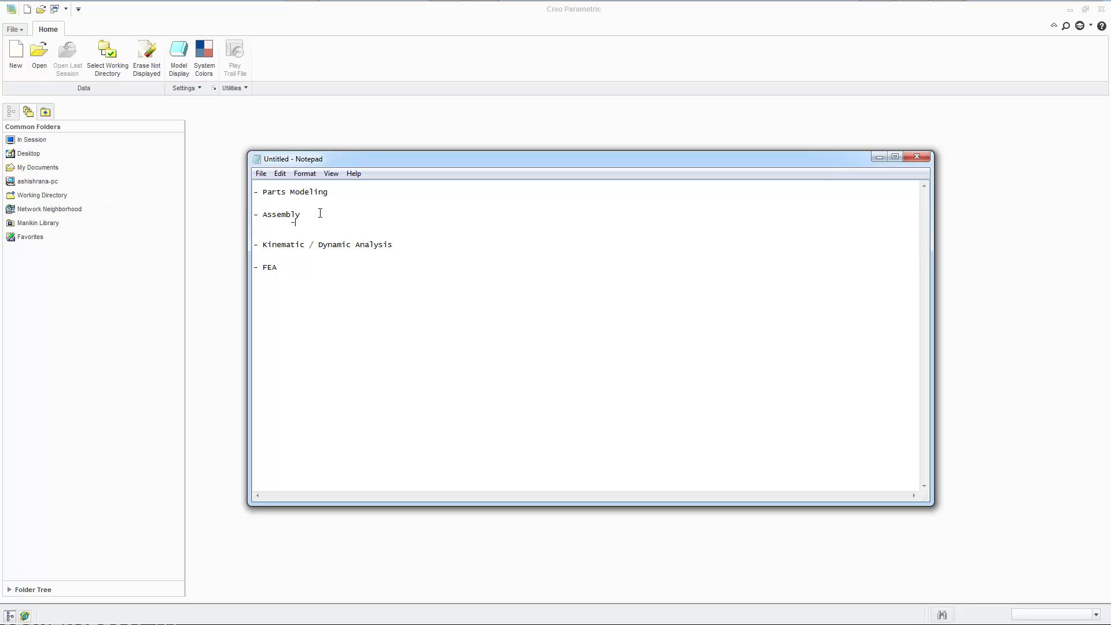
type("- Parts")
key("Return")
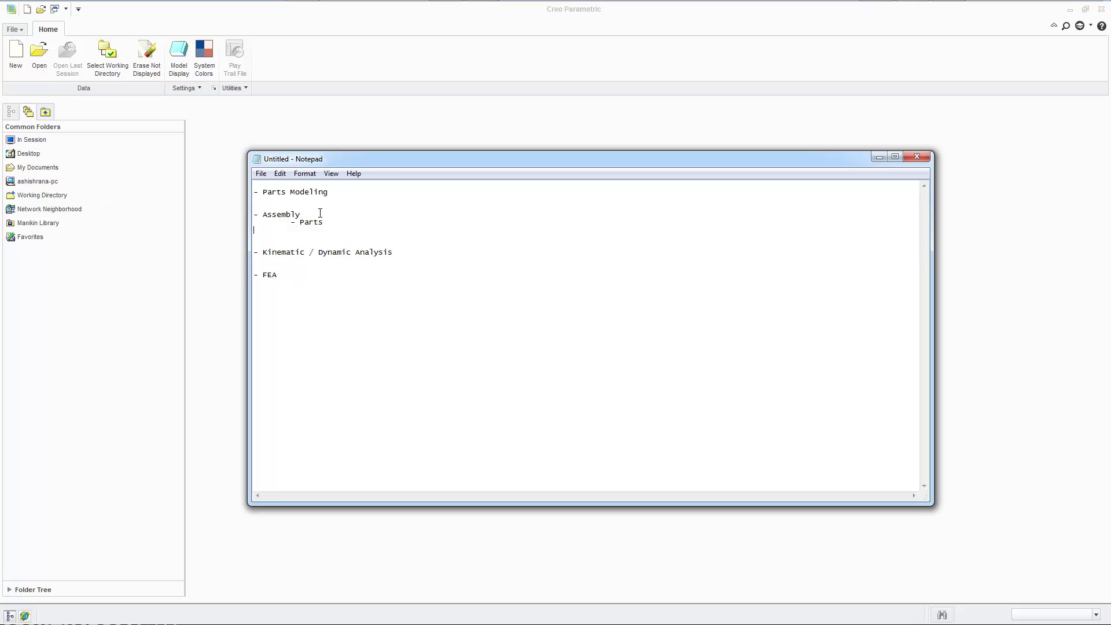
type("- Motion Skelecto")
key("BackSpace")
key("BackSpace")
type("tons")
left_click_drag(405, 229, 294, 228)
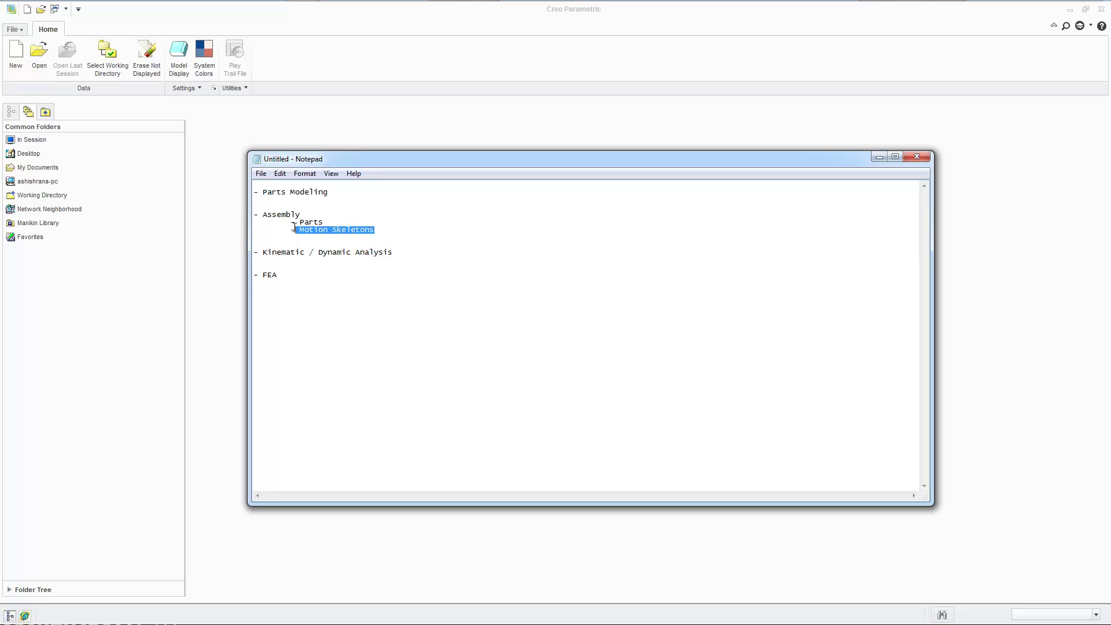
Move '- Parts' and '- Motion Skeletons' under Kinematic / Dynamic Analysis, evenly indented, removing the blank line
left_click_drag(375, 232, 290, 224)
key("ctrl+c")
key("Delete")
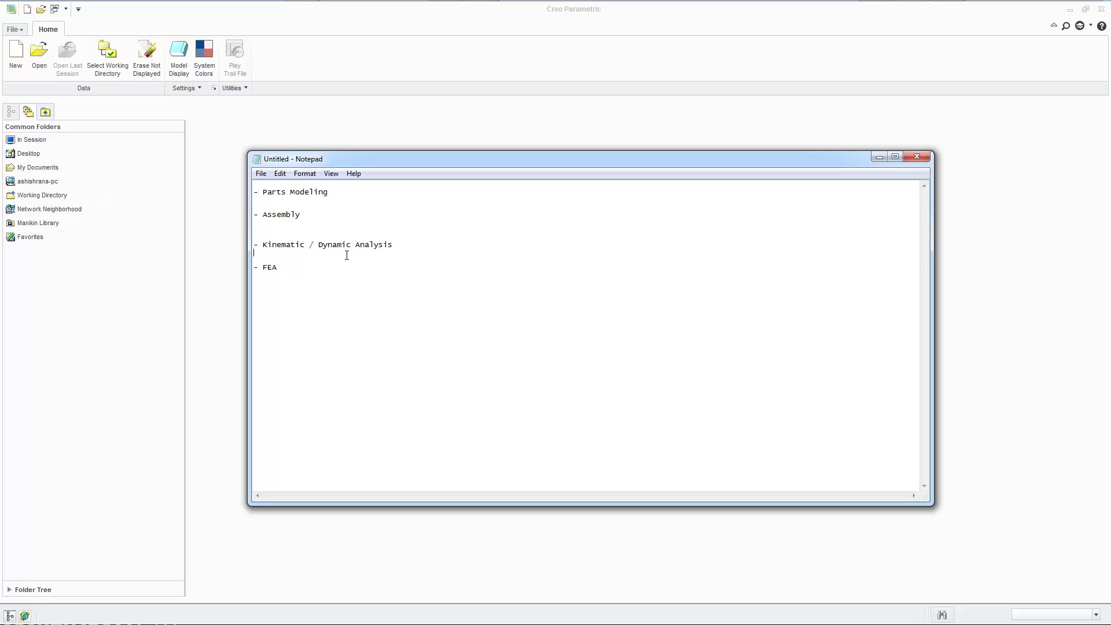
key("ctrl+v")
left_click(257, 253)
key("Tab")
key("BackSpace")
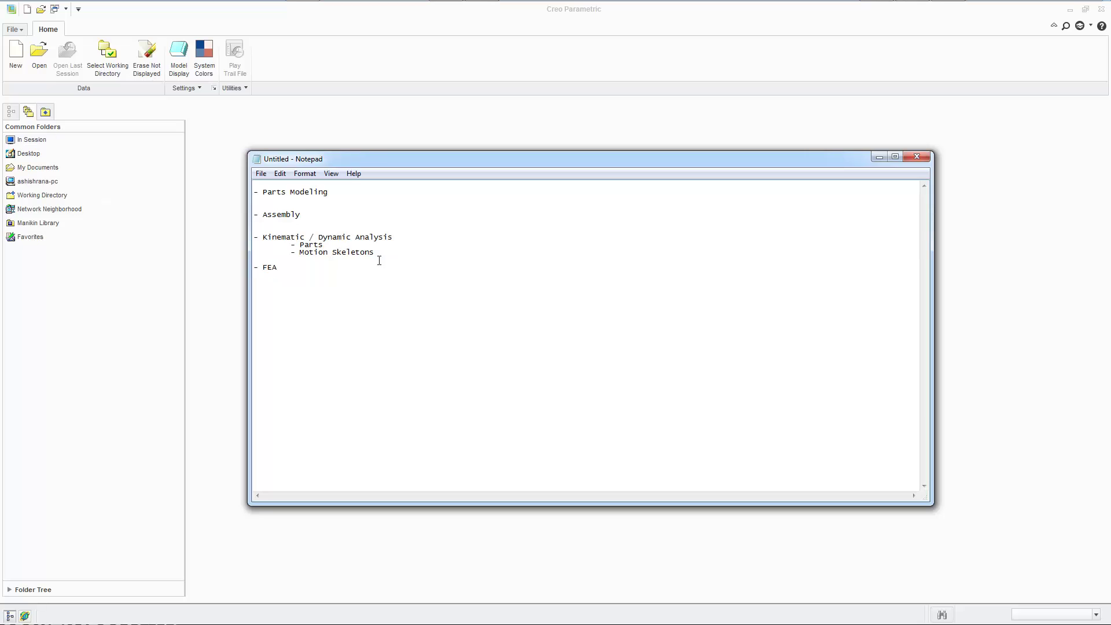
Select the Motion Skeletons line, then the Parts Modeling line, to review the outline
left_click_drag(374, 252, 301, 248)
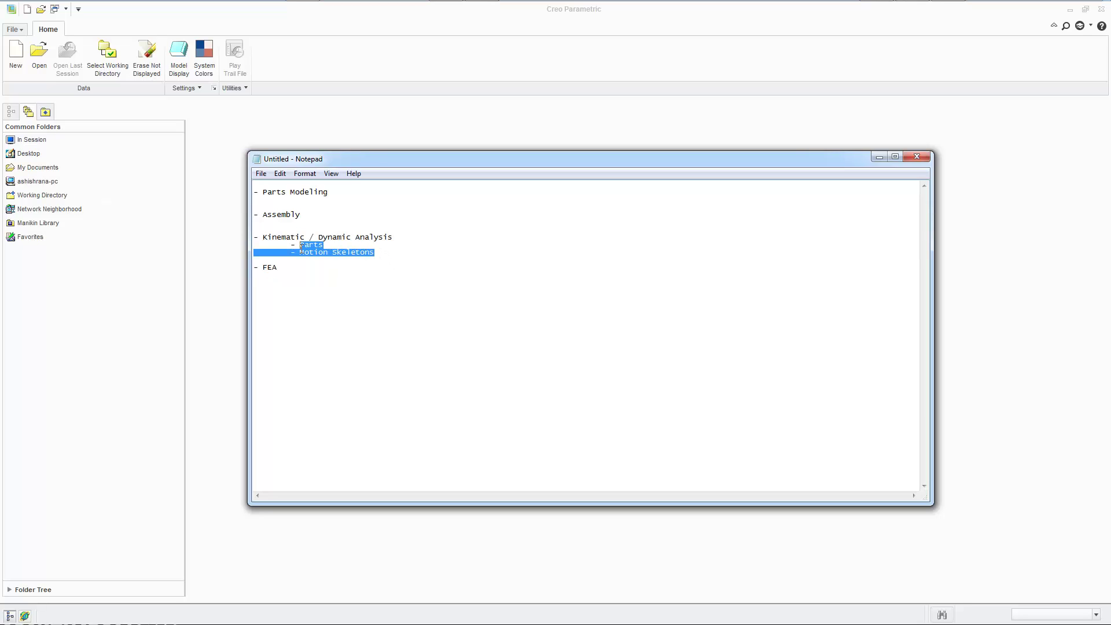
left_click_drag(377, 254, 291, 252)
left_click(279, 254)
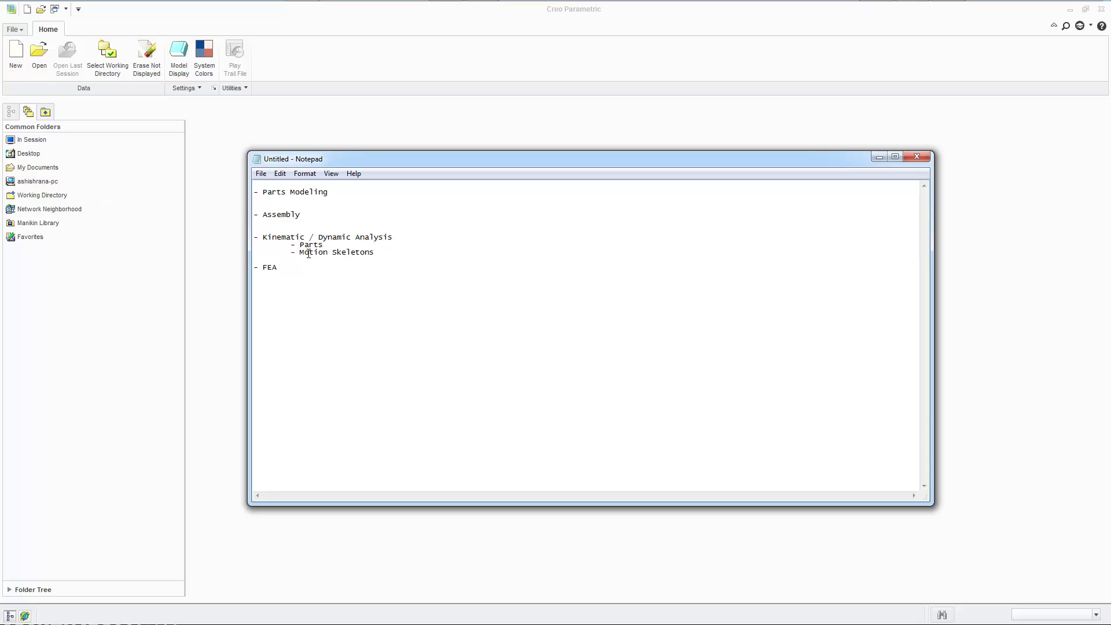
left_click_drag(374, 253, 275, 253)
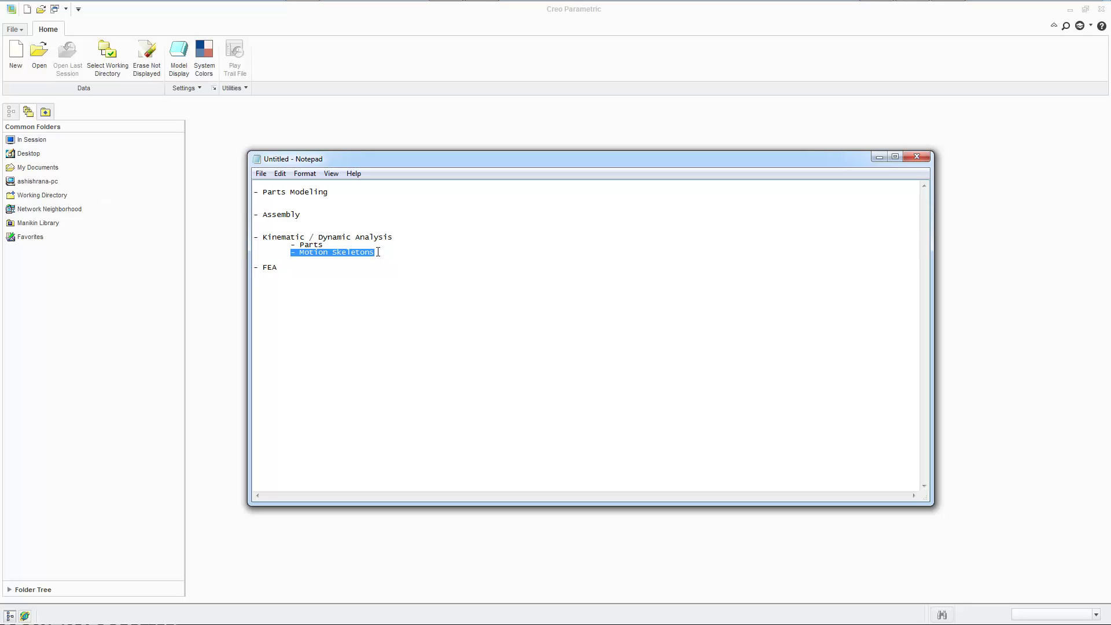
left_click_drag(375, 253, 295, 252)
left_click(335, 304)
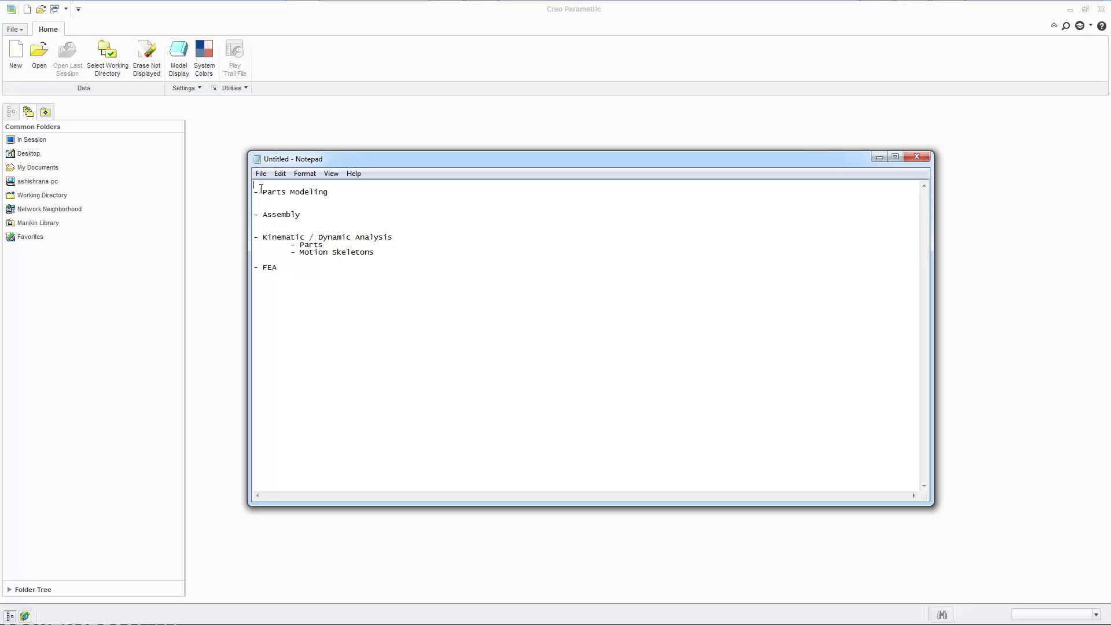
left_click_drag(256, 191, 315, 231)
left_click(311, 229)
left_click_drag(254, 220, 238, 184)
left_click_drag(266, 260, 253, 239)
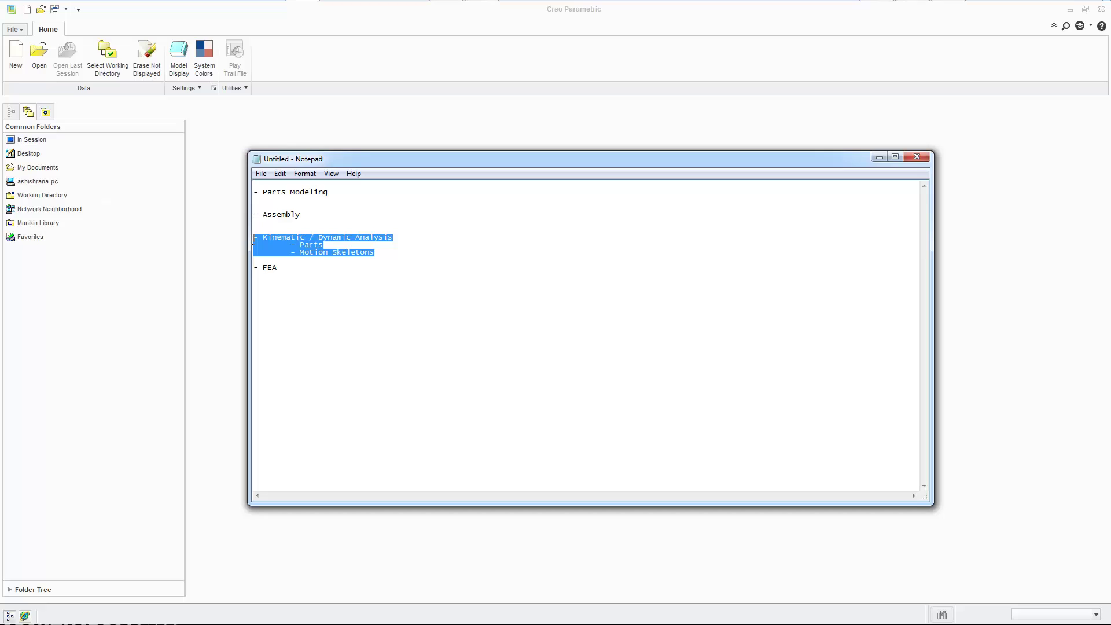
left_click_drag(266, 283, 259, 237)
left_click_drag(271, 290, 255, 230)
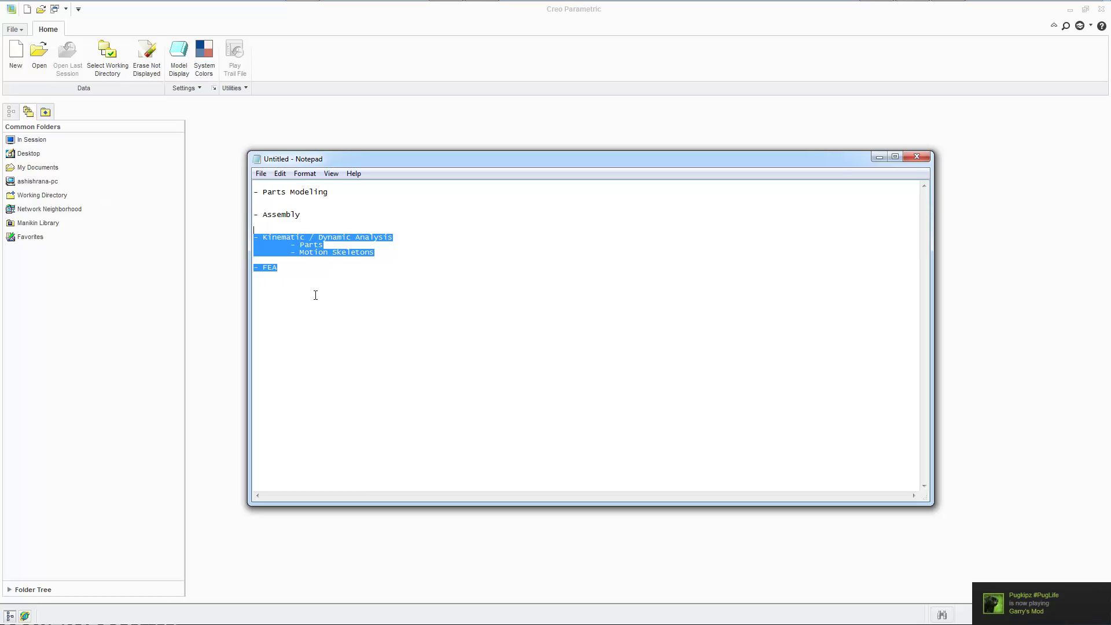
left_click(326, 261)
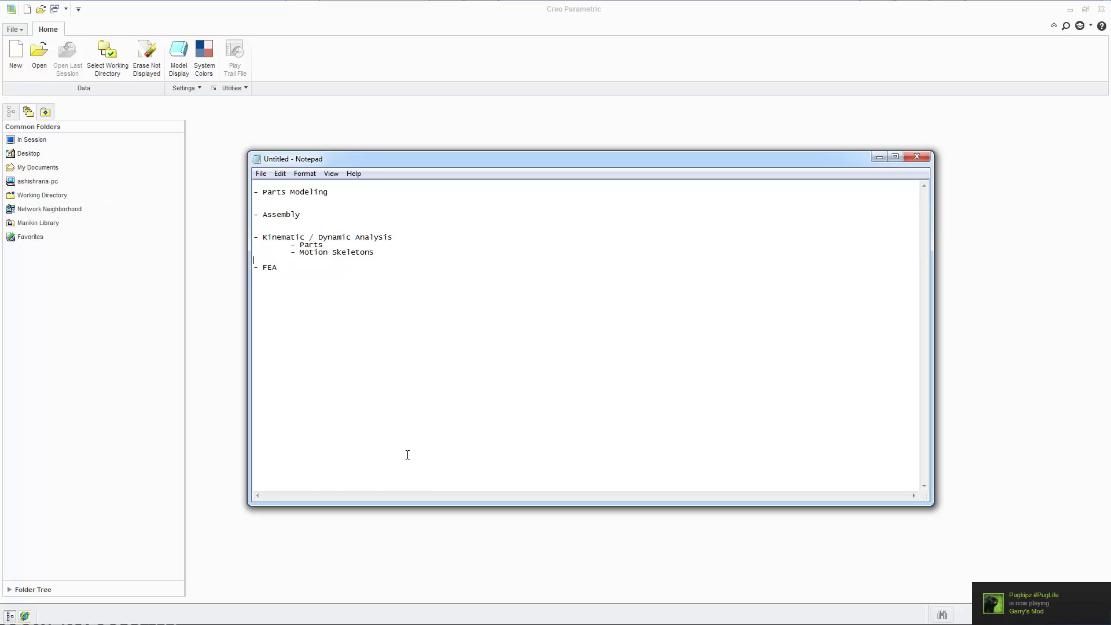
Minimize Notepad to return to the Creo Parametric home screen
left_click(880, 158)
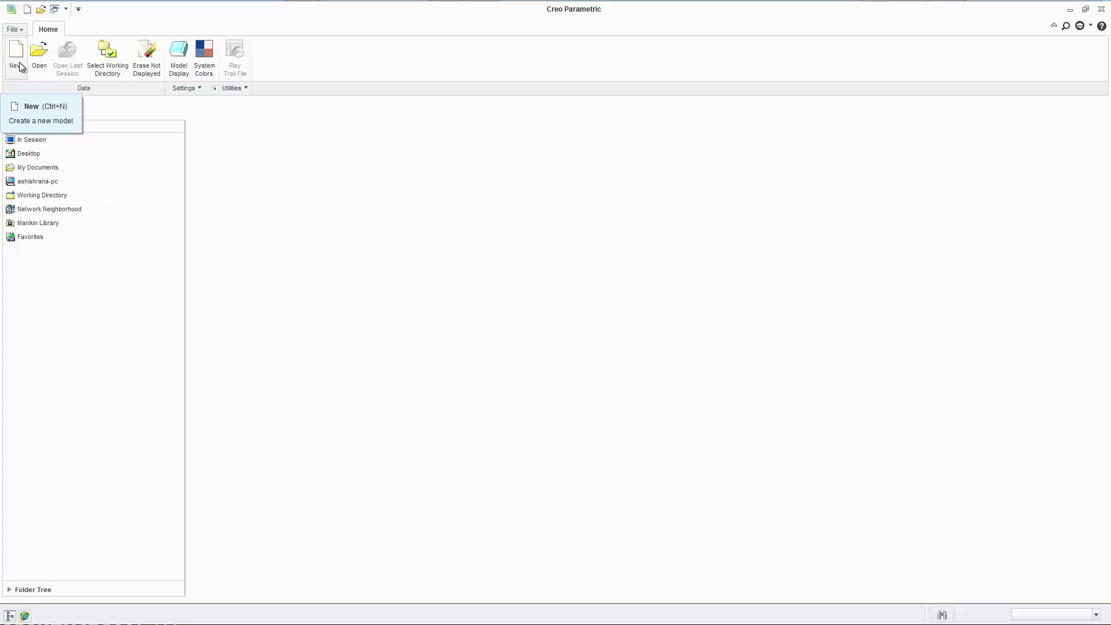
mouse_move(918, 12)
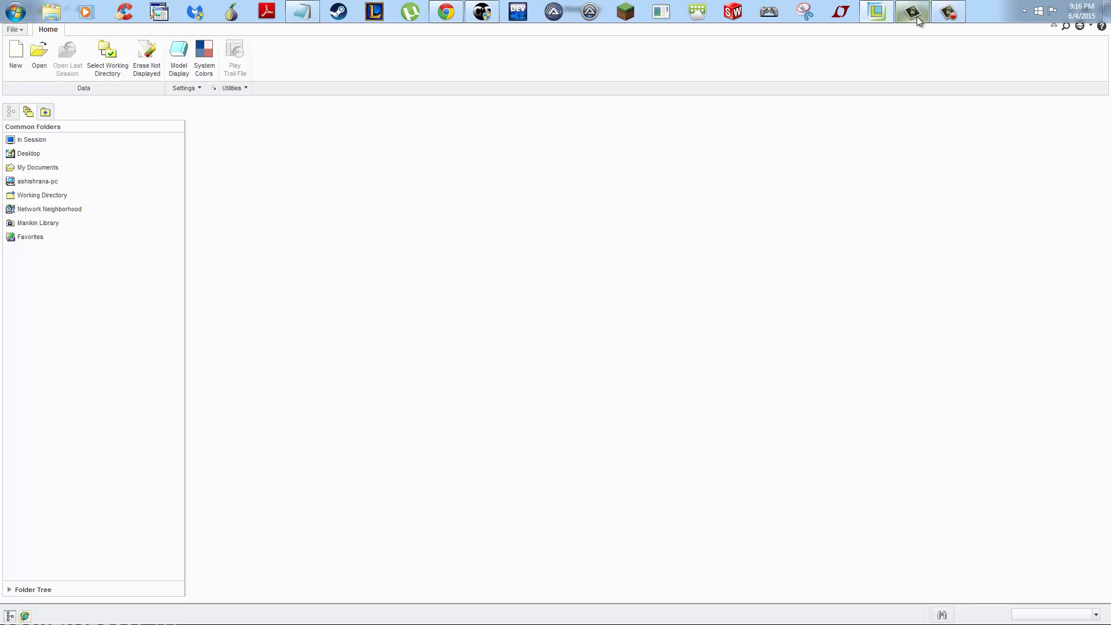
left_click(958, 9)
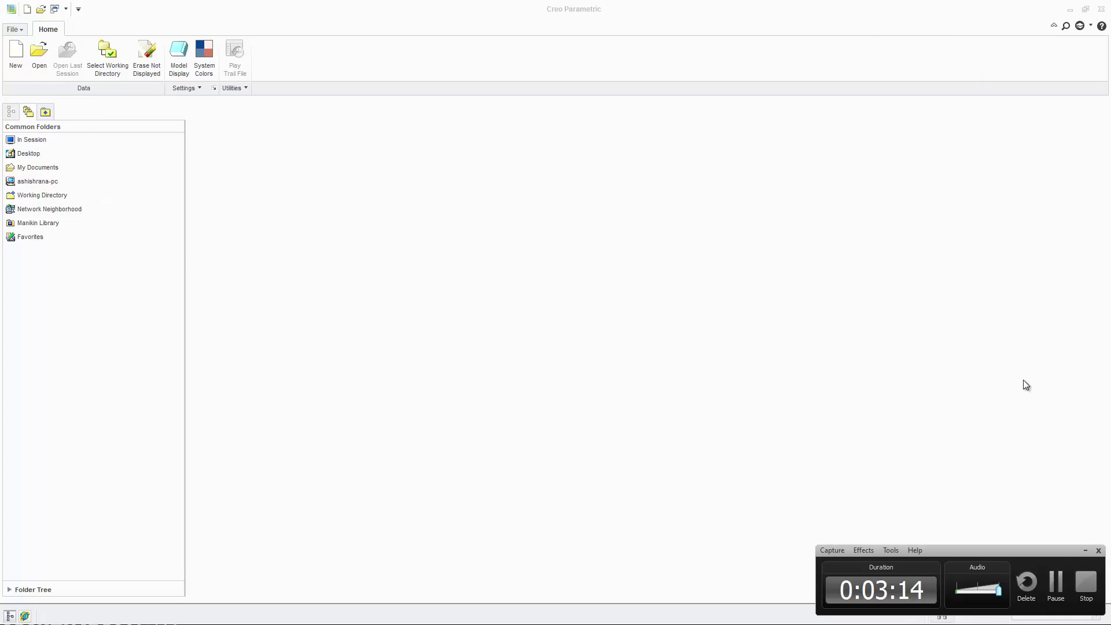